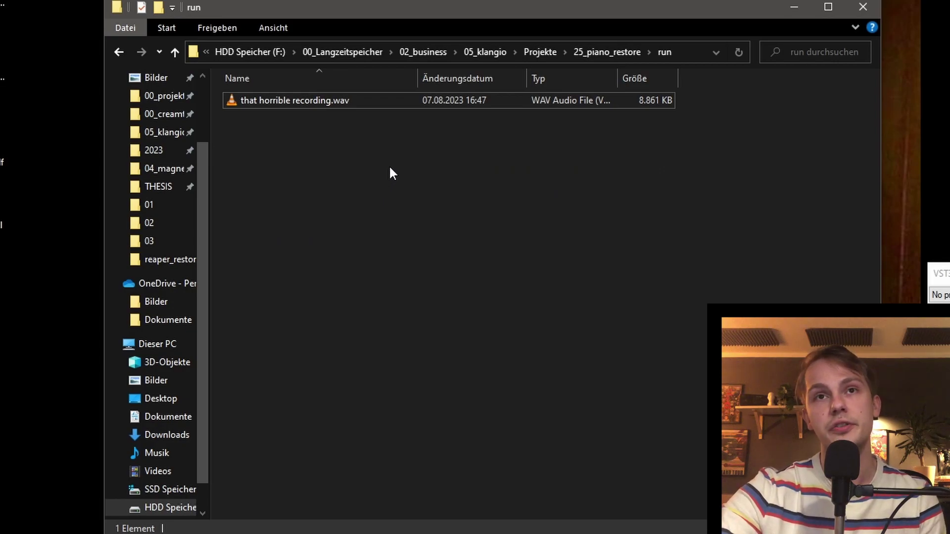
Step: Select the piano WAV recording, then load klang.io in Firefox
left_click_drag(393, 167, 339, 91)
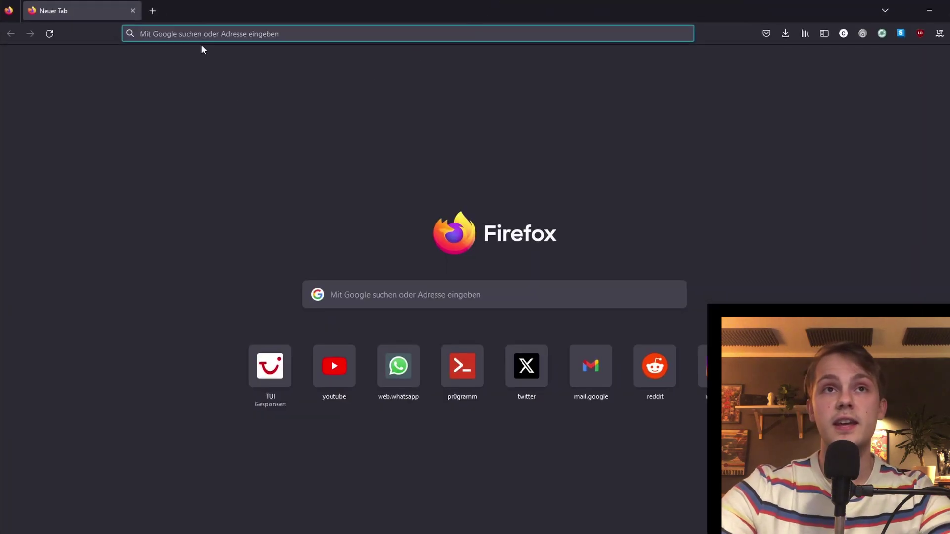
left_click(219, 32)
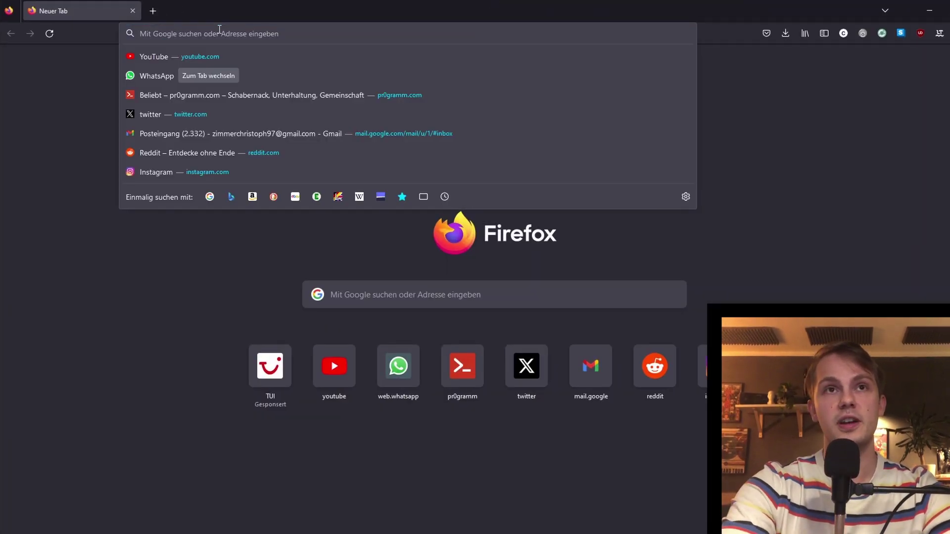
type("klang.")
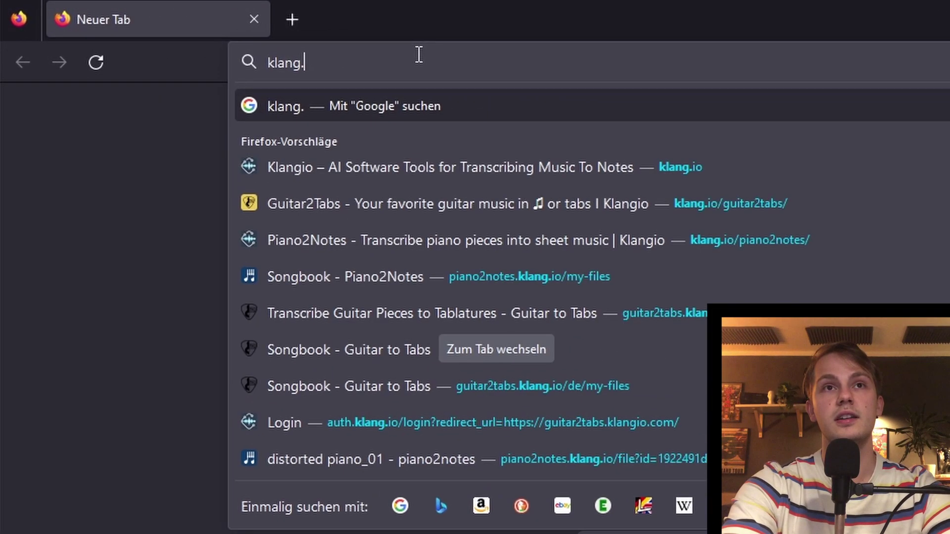
type("iuo")
key("BackSpace")
key("BackSpace")
type("o")
key("Return")
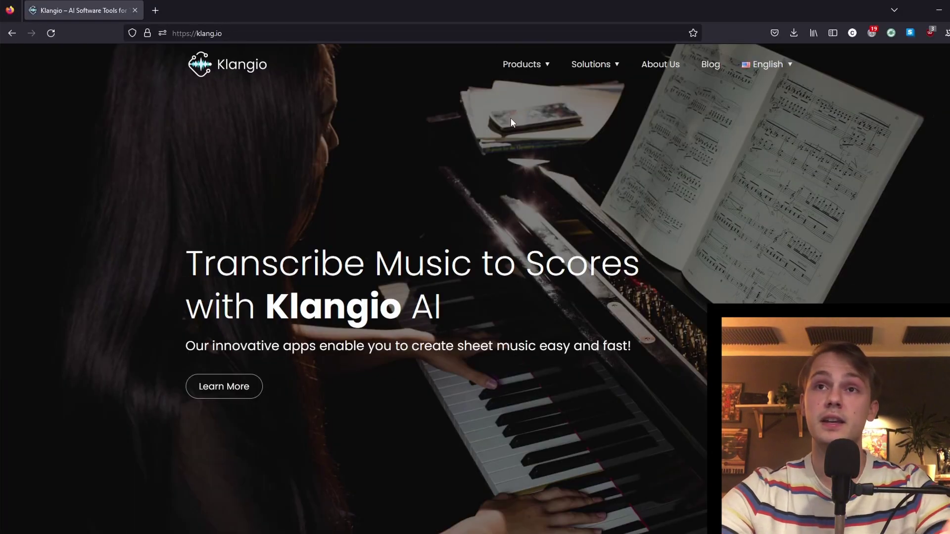
Step: Go to the Piano2Notes product page and scroll to the Try it yourself upload box
mouse_move(529, 72)
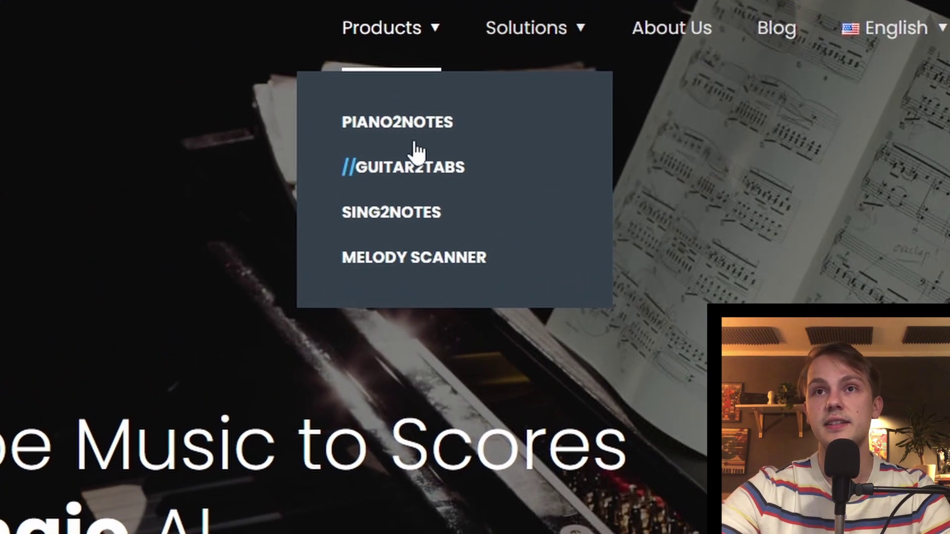
left_click(417, 128)
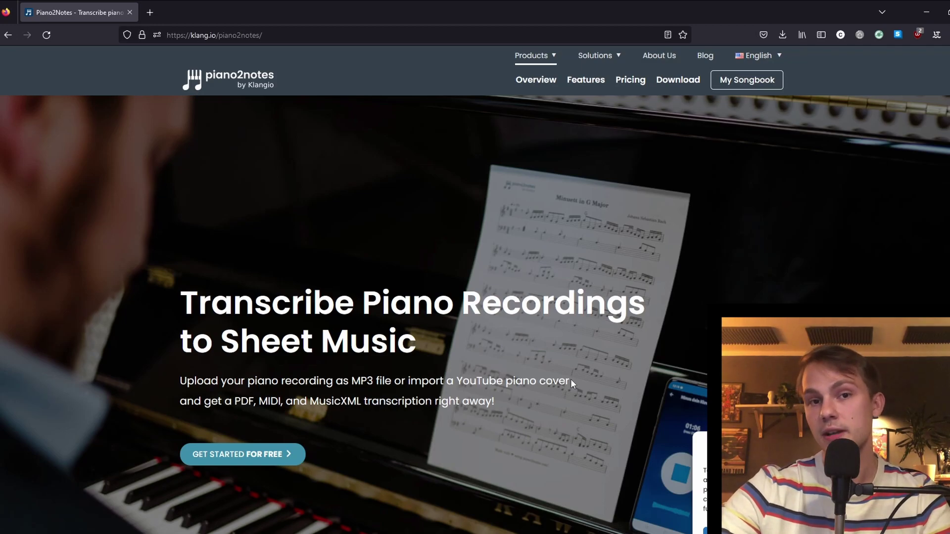
scroll(571, 379, "down", 15)
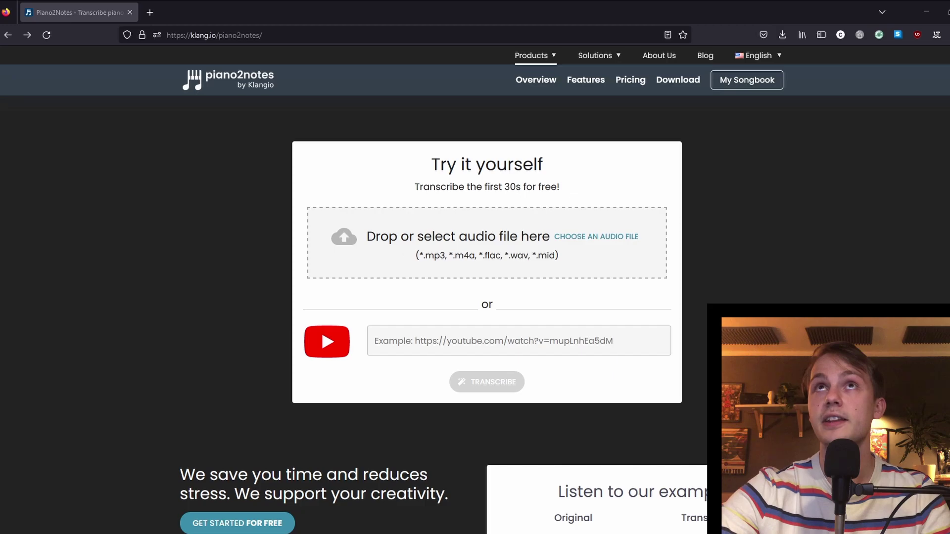
Step: Drop the WAV recording into the upload area and enter 'Chris' as the author
key("alt+Tab")
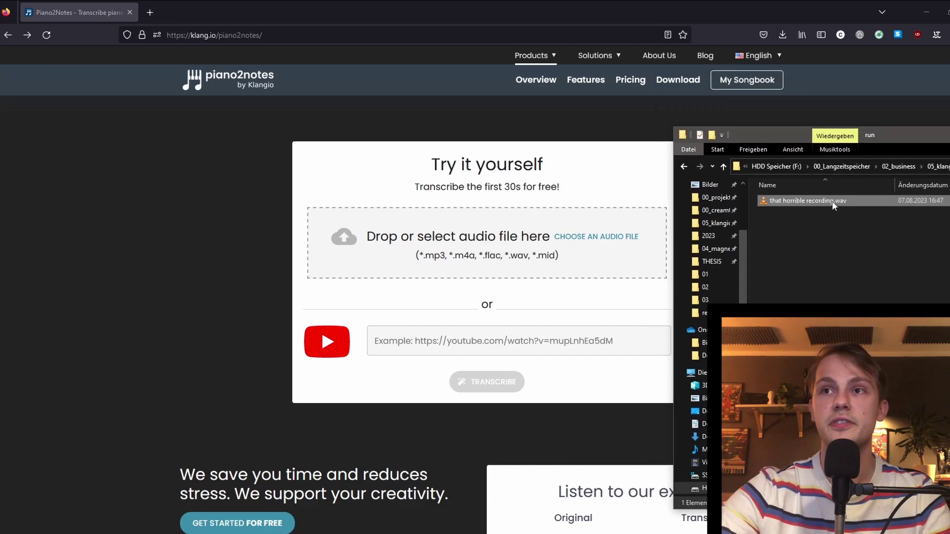
left_click_drag(834, 205, 555, 254)
left_click(476, 260)
key("Tab")
type("Chris")
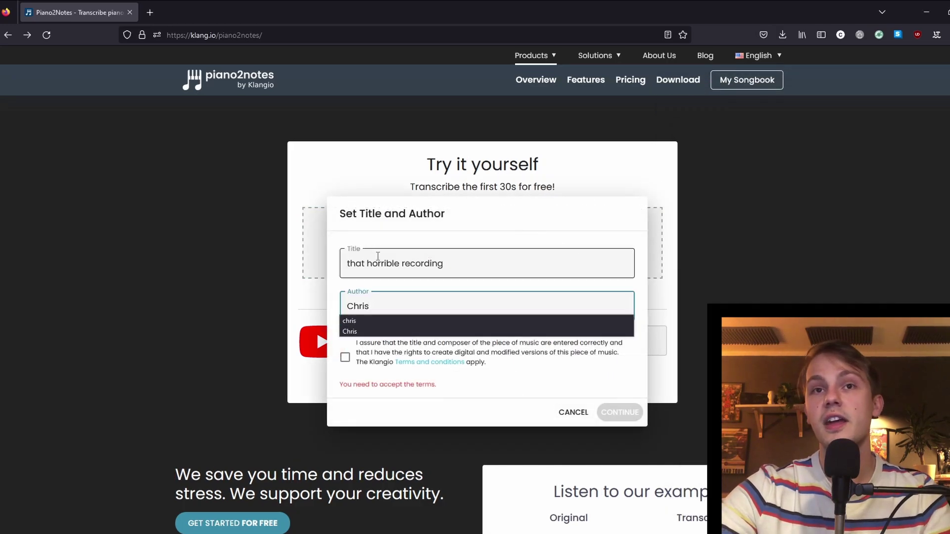
left_click(378, 256)
left_click(466, 286)
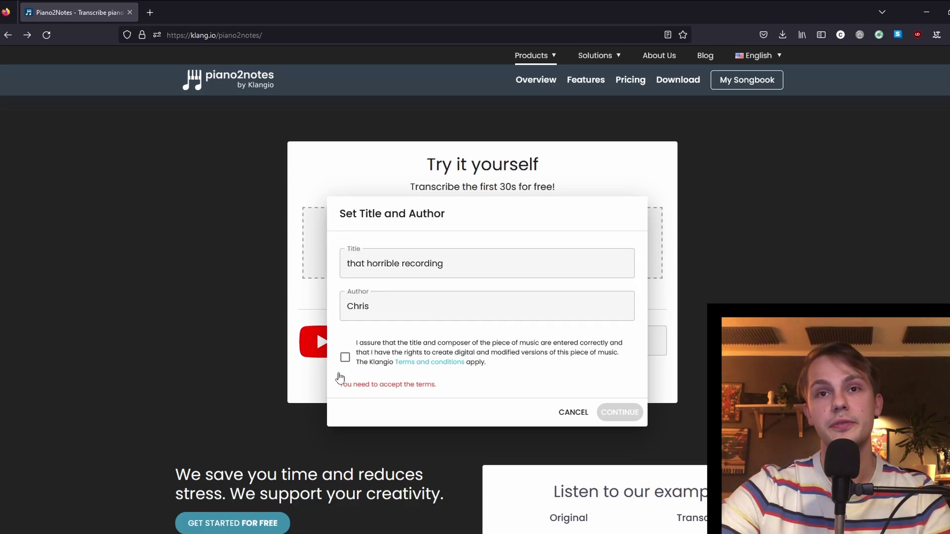
Step: Accept the terms, confirm the title and author, and start the transcription
left_click(345, 357)
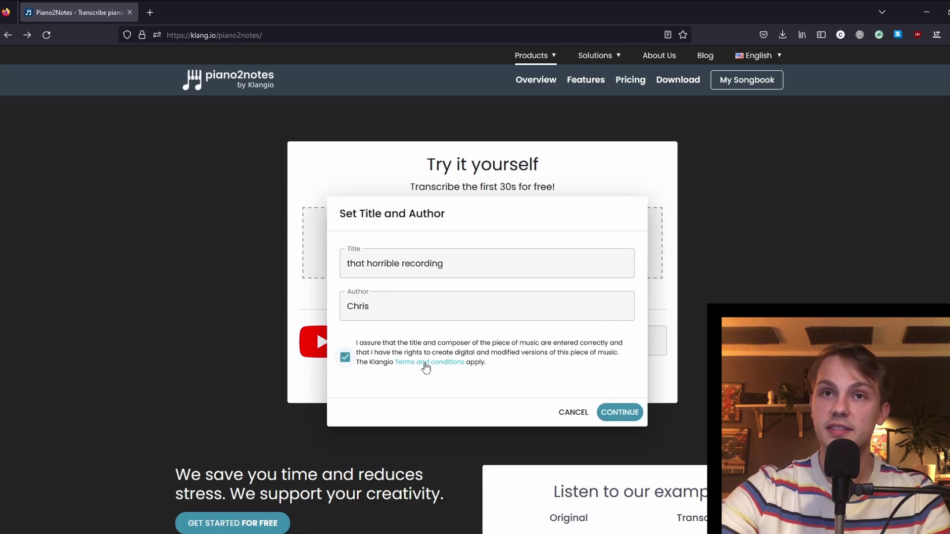
left_click(619, 413)
left_click(594, 428)
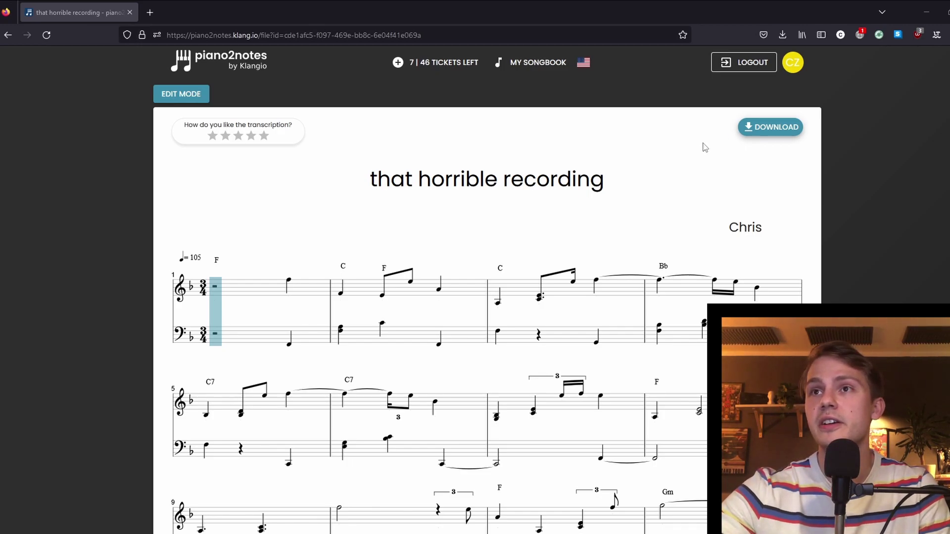
Step: Export the 'that horrible recording' transcription as an unquantized MIDI file via Download > Export MIDI (unq.)
left_click(776, 130)
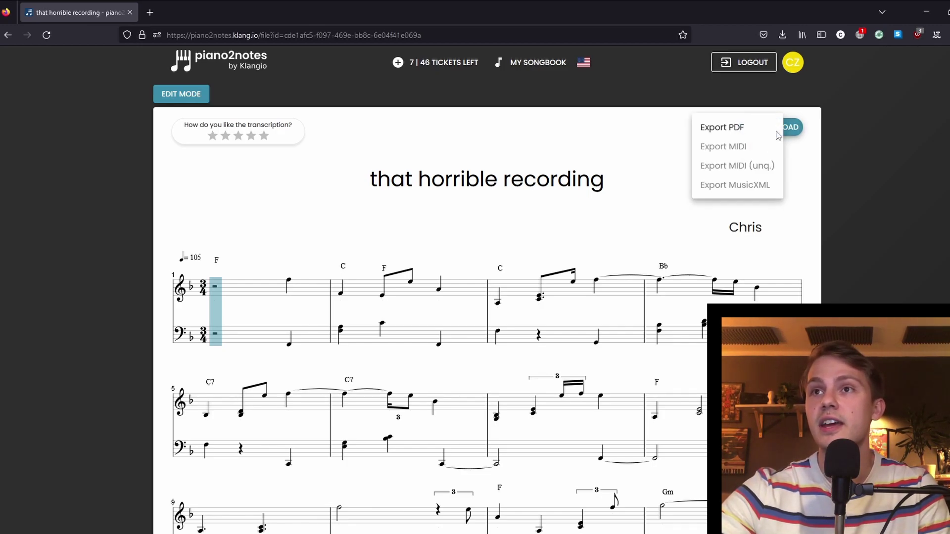
left_click(709, 130)
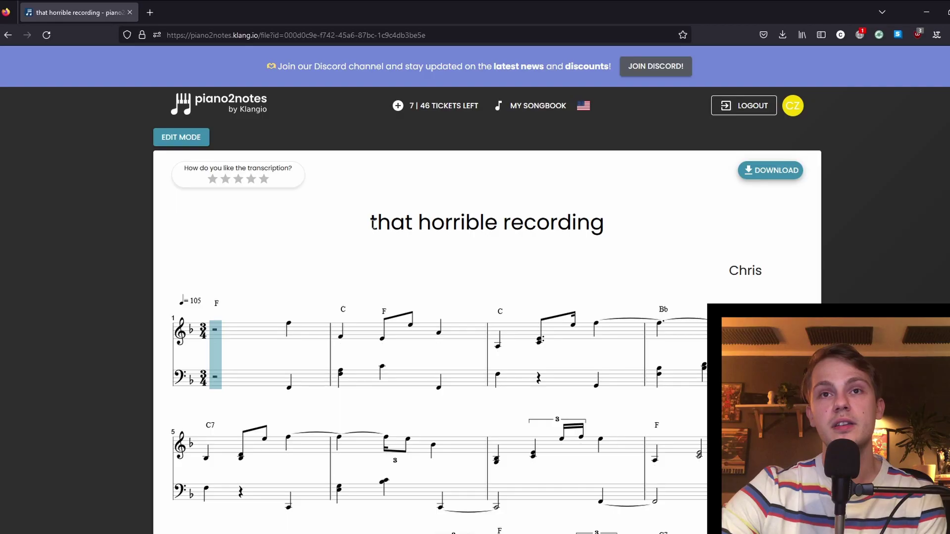
left_click_drag(372, 224, 605, 228)
left_click(583, 242)
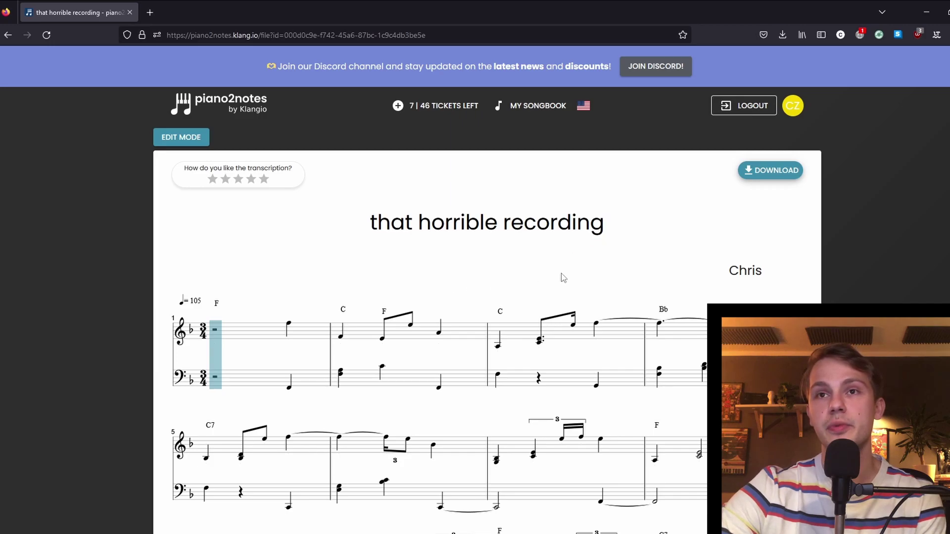
left_click(766, 173)
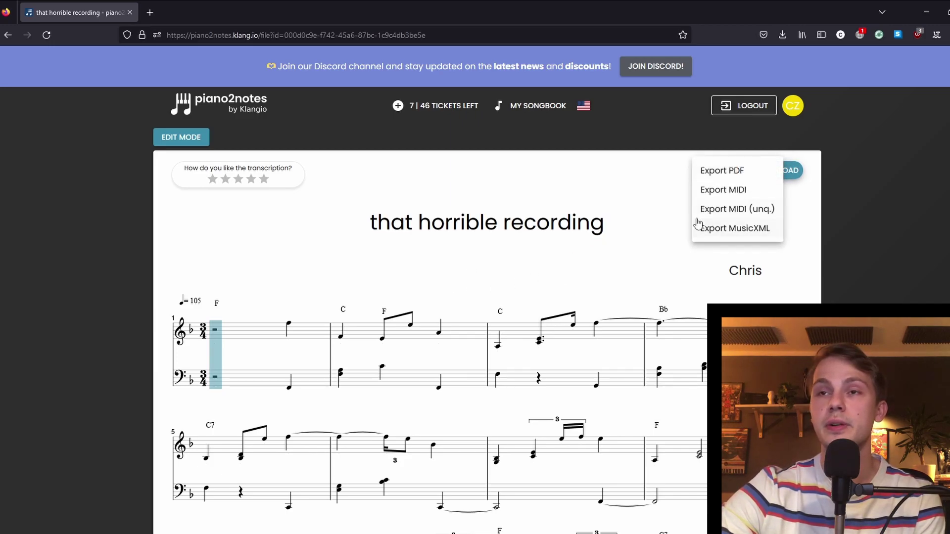
left_click(764, 218)
Step: Drag 'that horrible recording.mid' from the run folder into REAPER and return the play position to bar 1
mouse_move(64, 117)
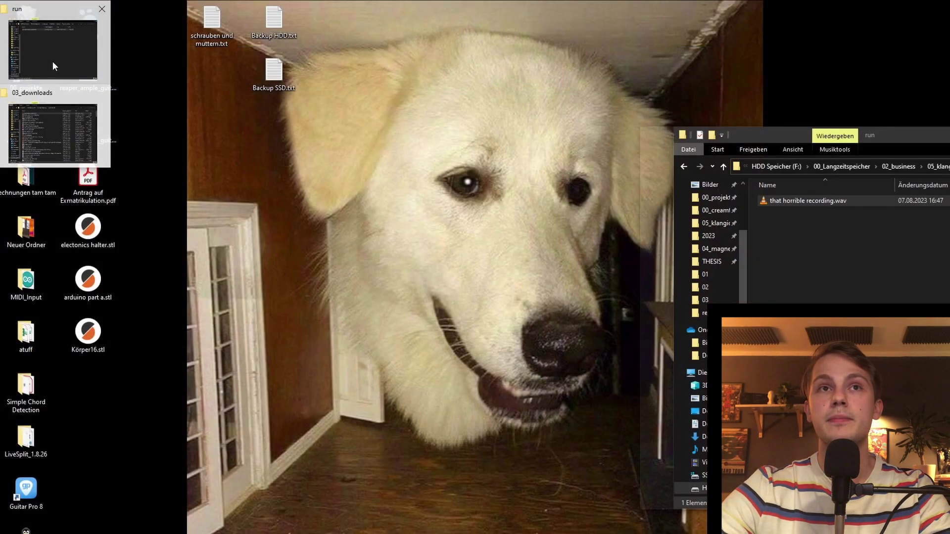
left_click(53, 49)
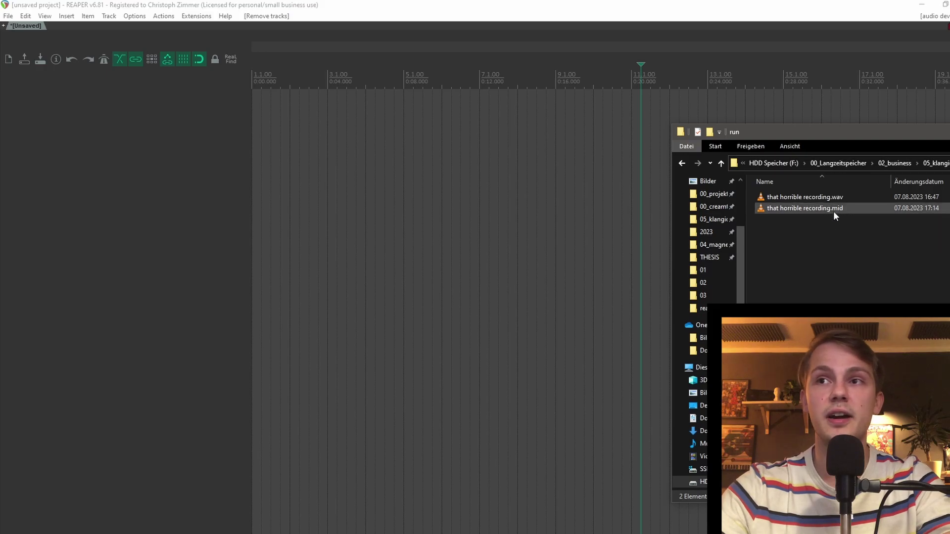
left_click_drag(833, 210, 256, 111)
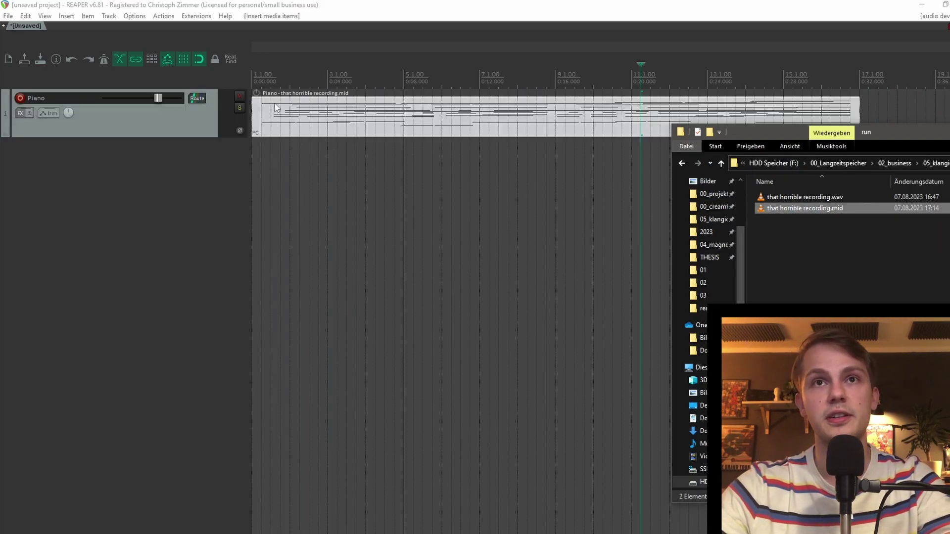
left_click(262, 69)
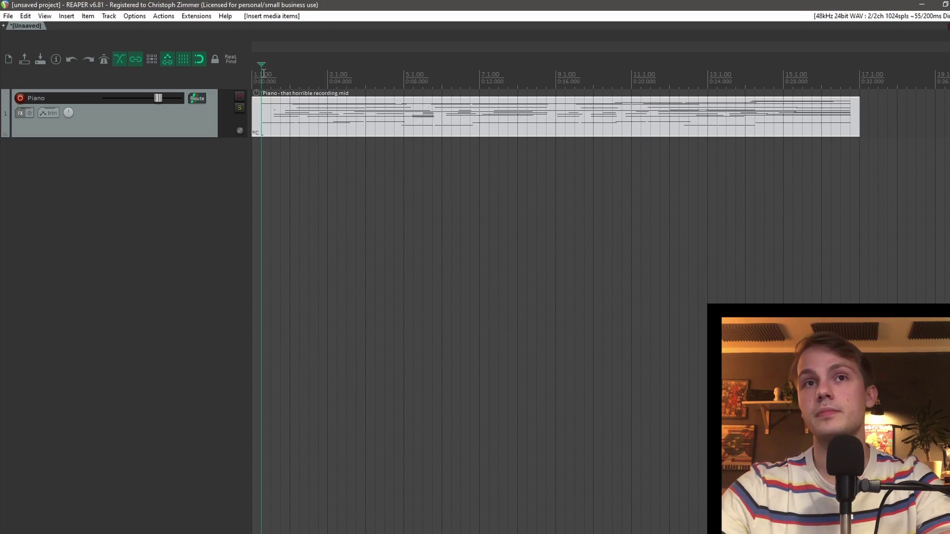
Step: Play the transcribed MIDI, then load VST3i: Addictive Keys (XLN Audio) onto the Piano track
key("space")
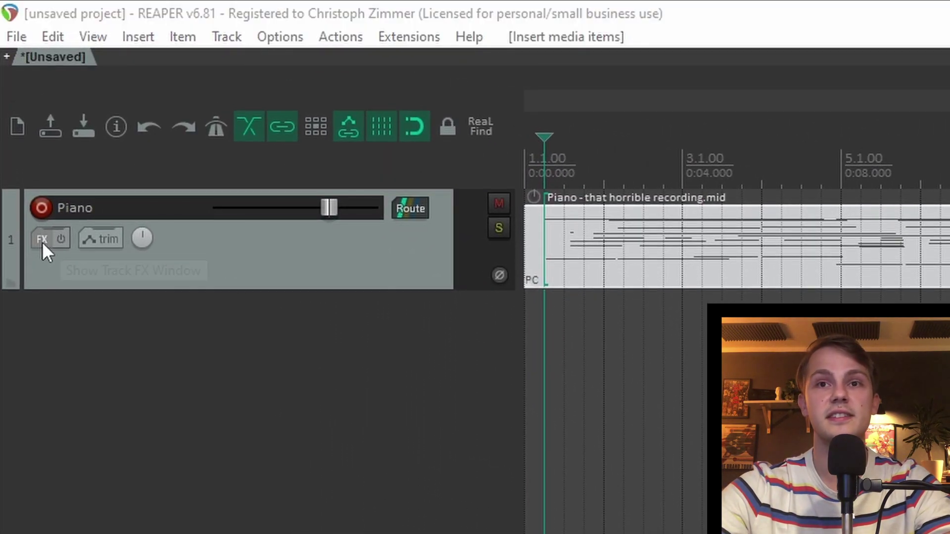
left_click(42, 241)
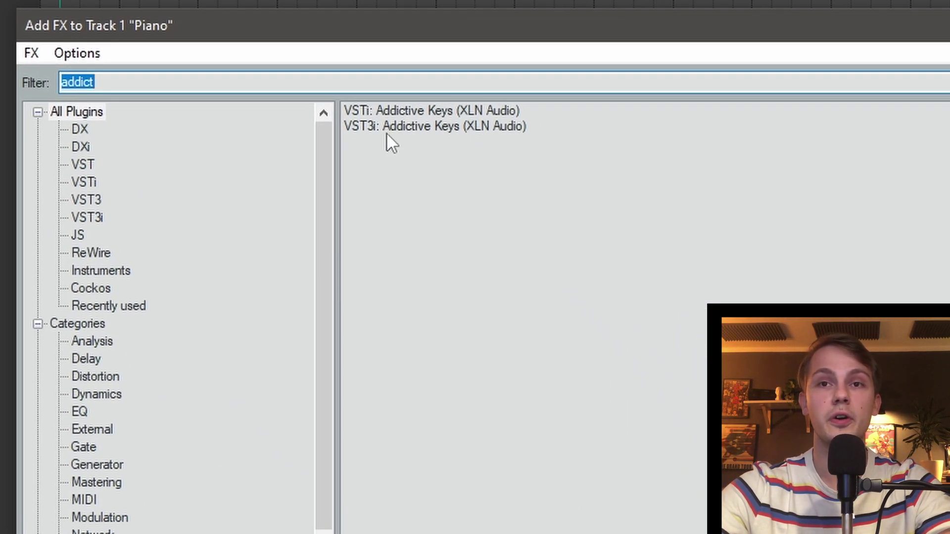
left_click(366, 129)
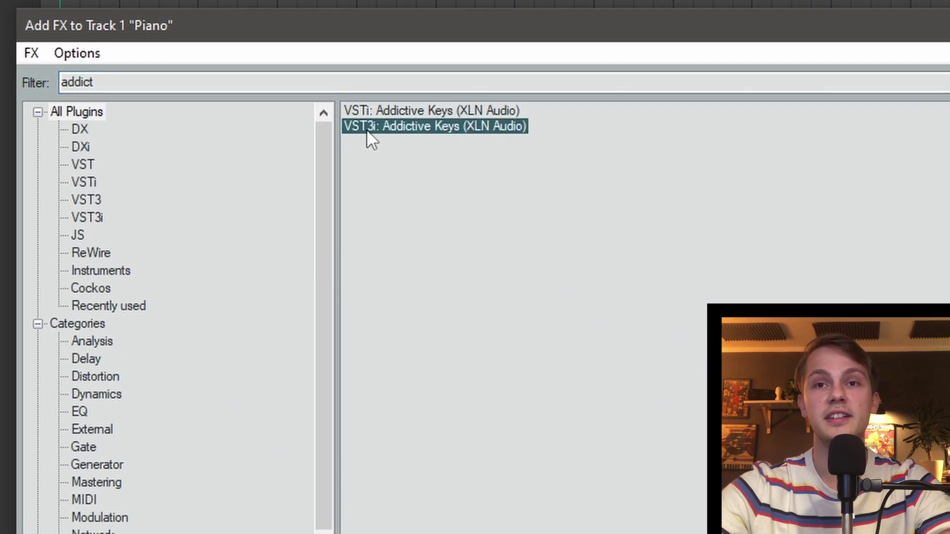
double_click(500, 127)
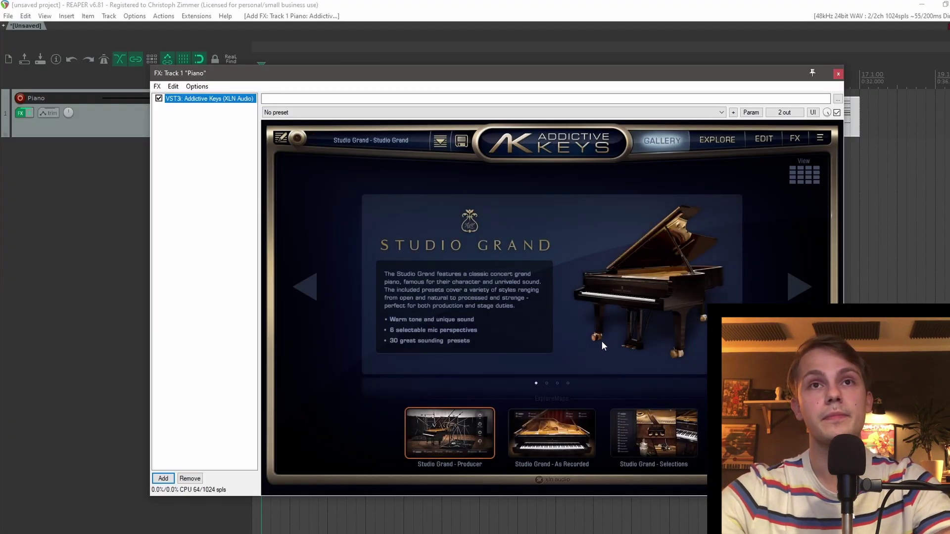
Step: Choose the Studio Grand piano, try the Audience preset, then settle on Close Mix
left_click(560, 436)
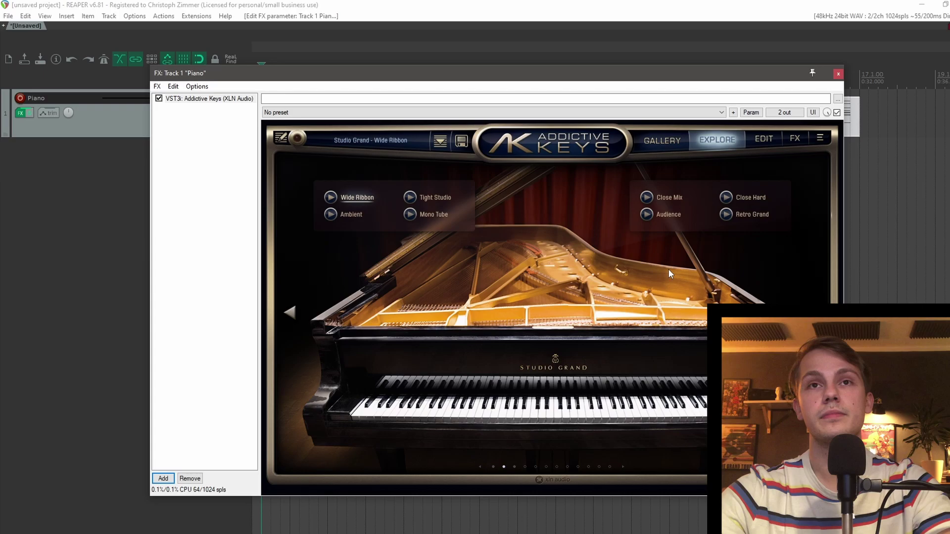
left_click(651, 211)
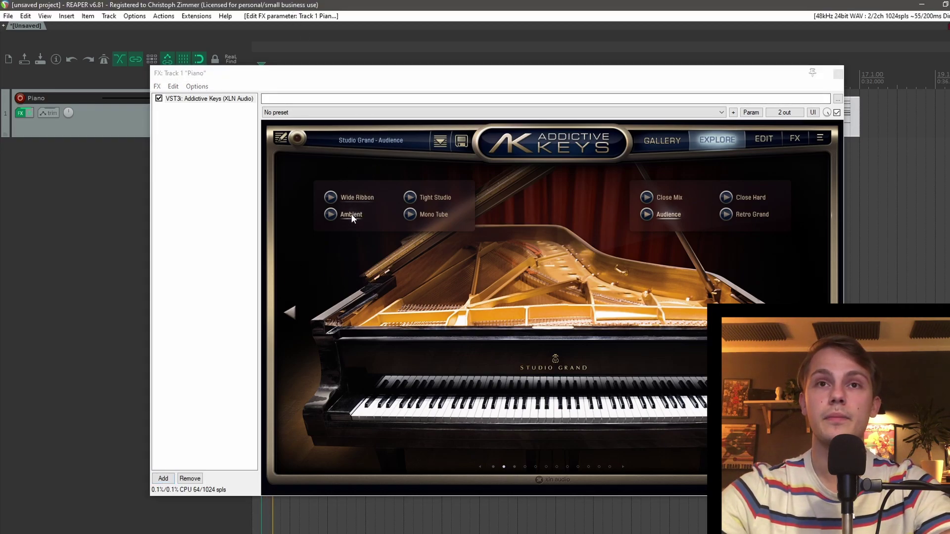
left_click(678, 202)
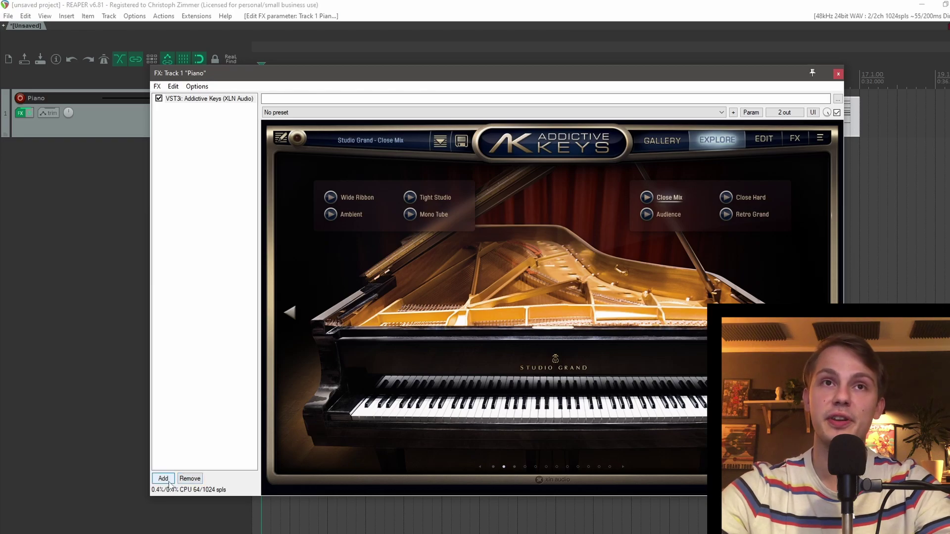
Step: Add TSAR-1R Reverb, lower its mix to about 20% and lengthen the reverb time to 4.86 s
left_click(163, 478)
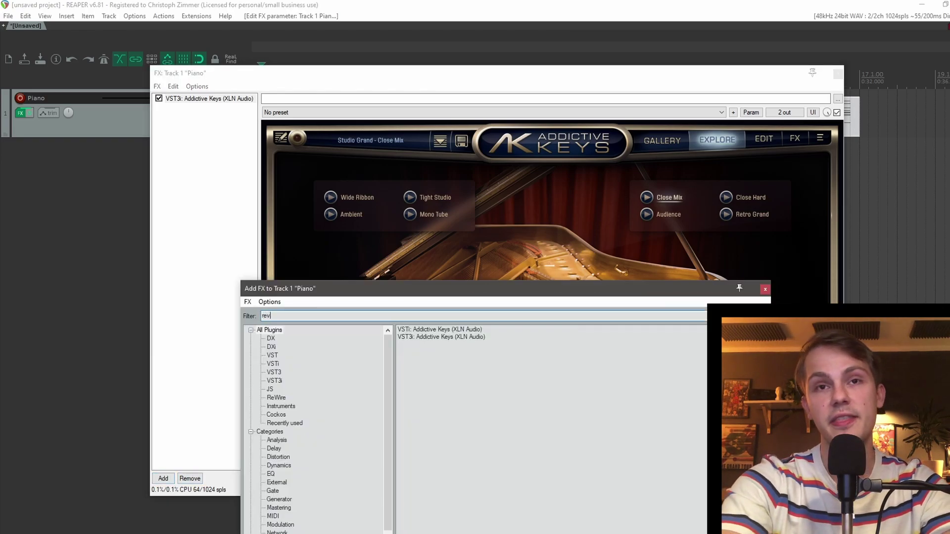
type("rever")
key("Return")
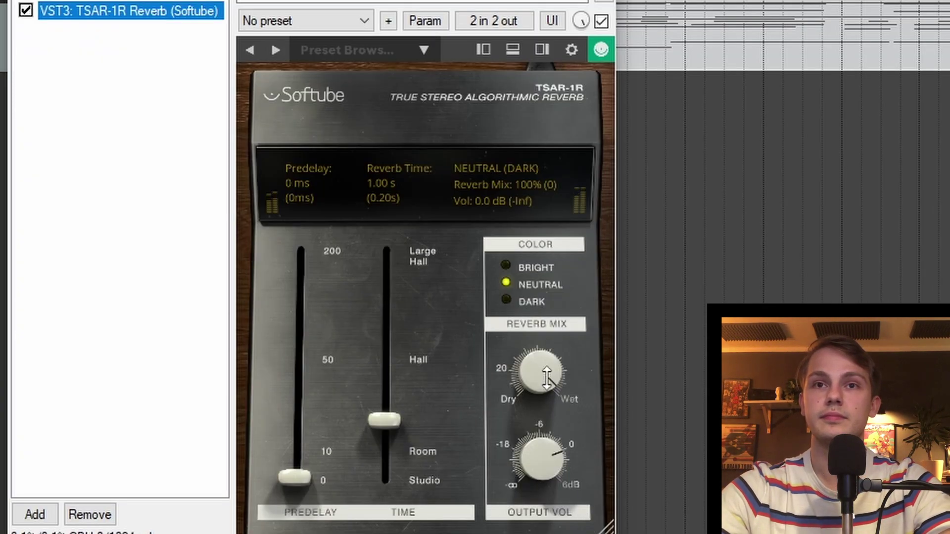
left_click_drag(543, 375, 542, 533)
left_click_drag(405, 404, 405, 258)
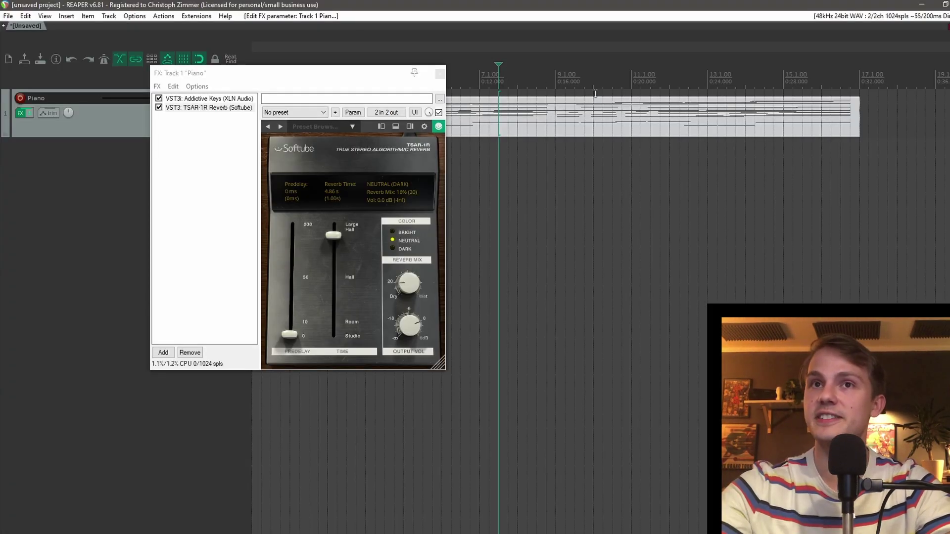
Step: Close the FX window, open the MIDI item in the piano roll and play it from about 0:26
key("Escape")
left_click(762, 118)
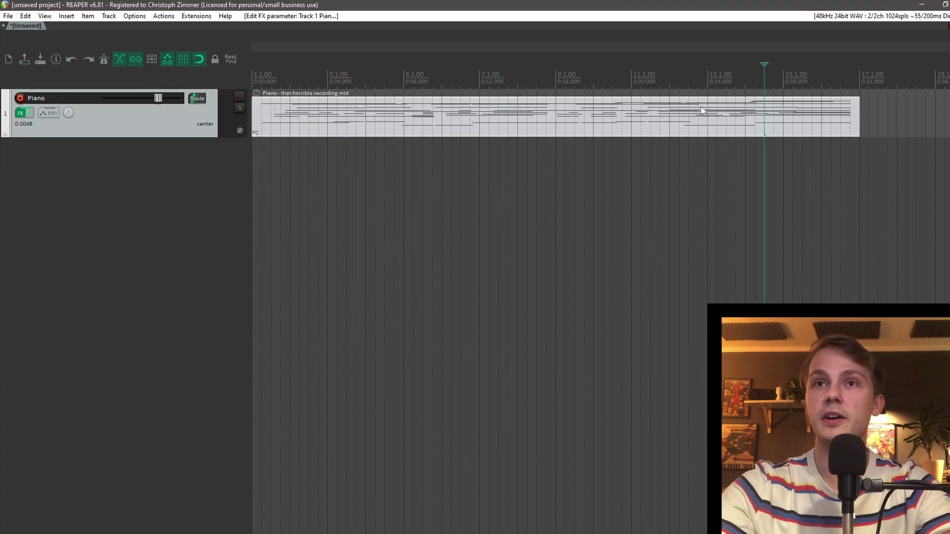
double_click(776, 121)
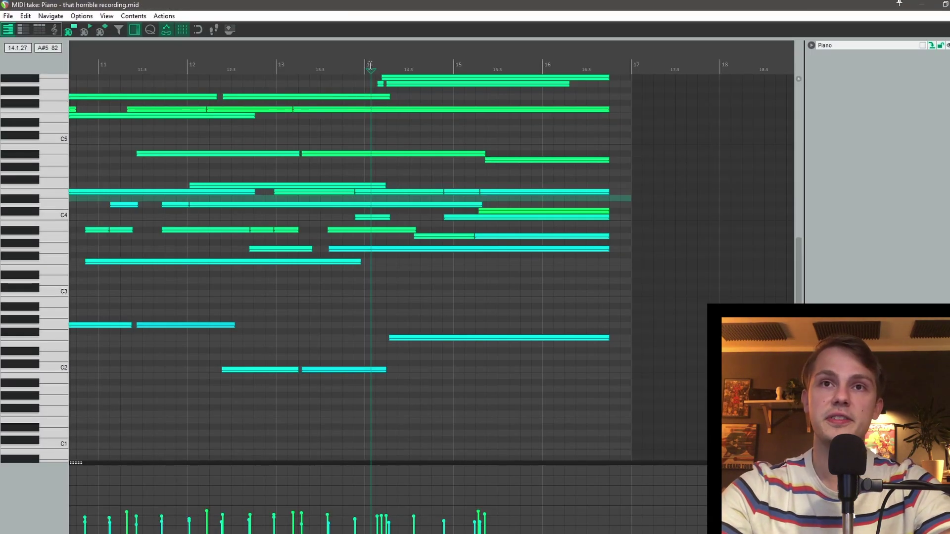
key("space")
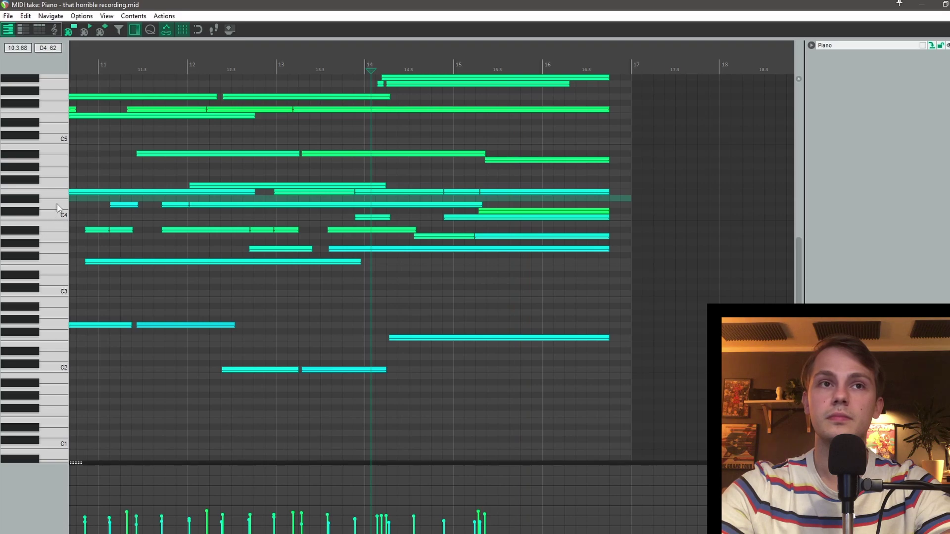
Step: Identify the wrong note in the C4 row and delete it
left_click(25, 212)
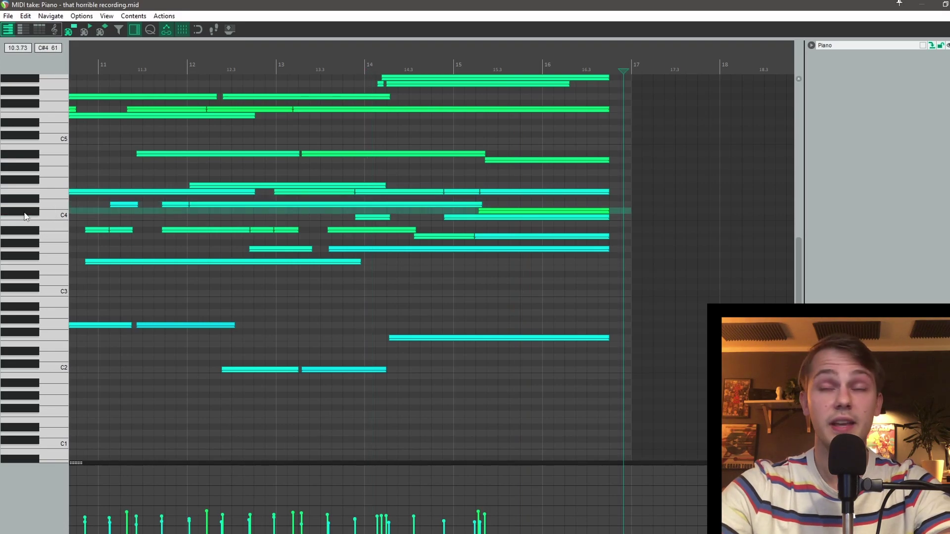
left_click(567, 210)
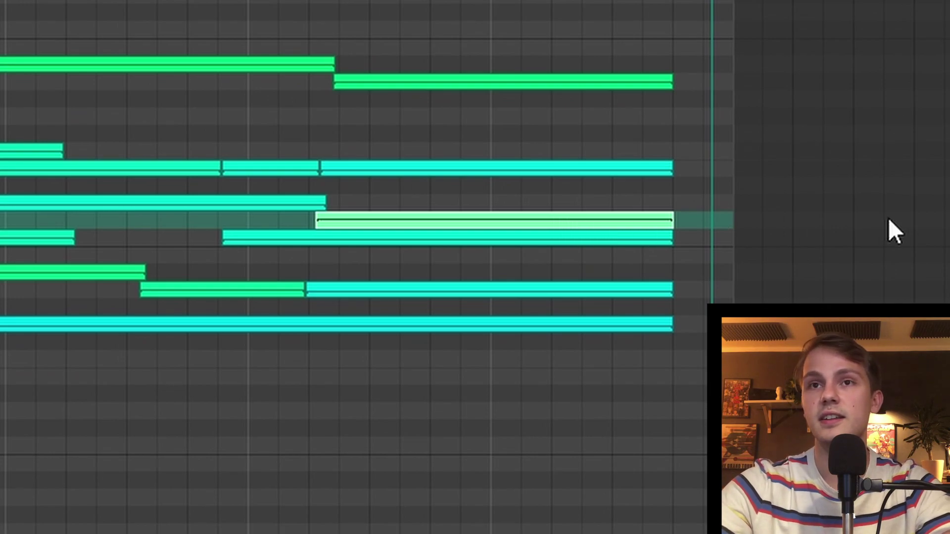
key("Delete")
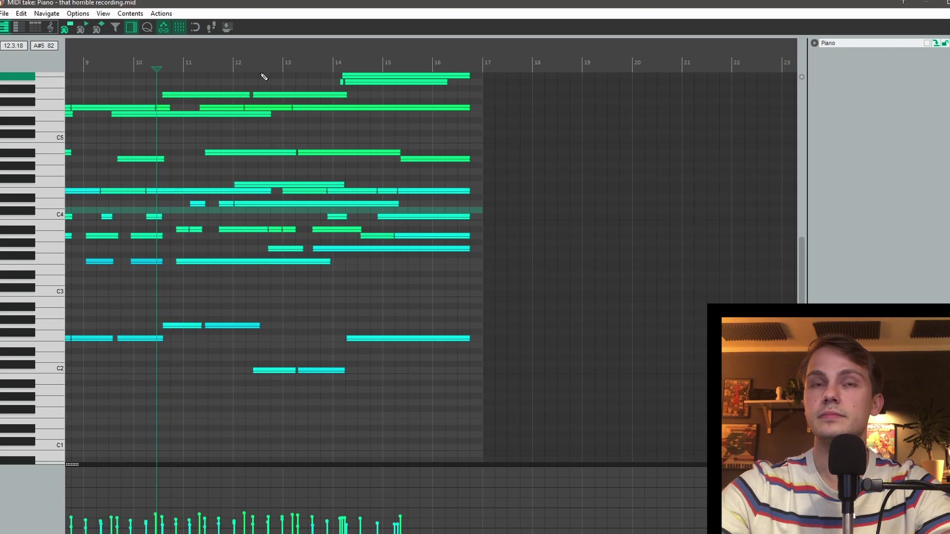
scroll(529, 212, "up", 2)
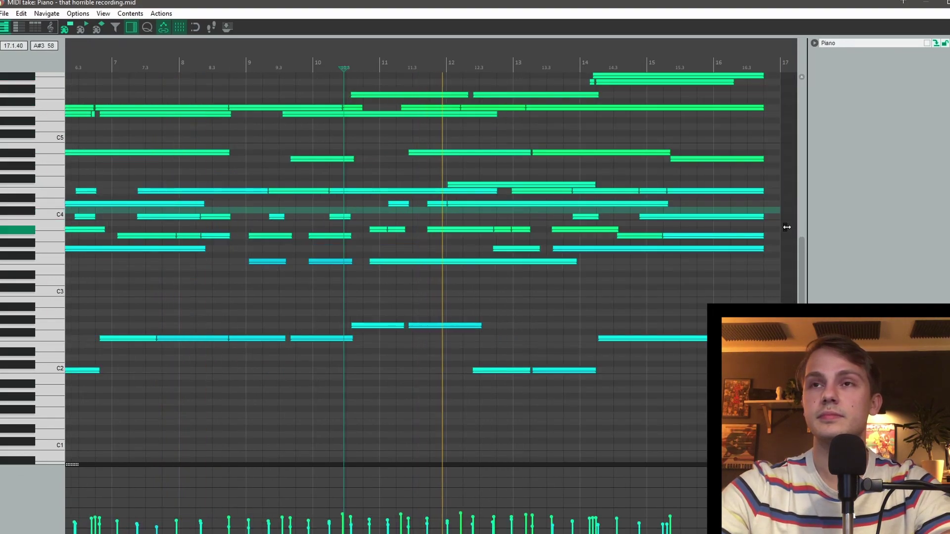
scroll(767, 228, "down", 2)
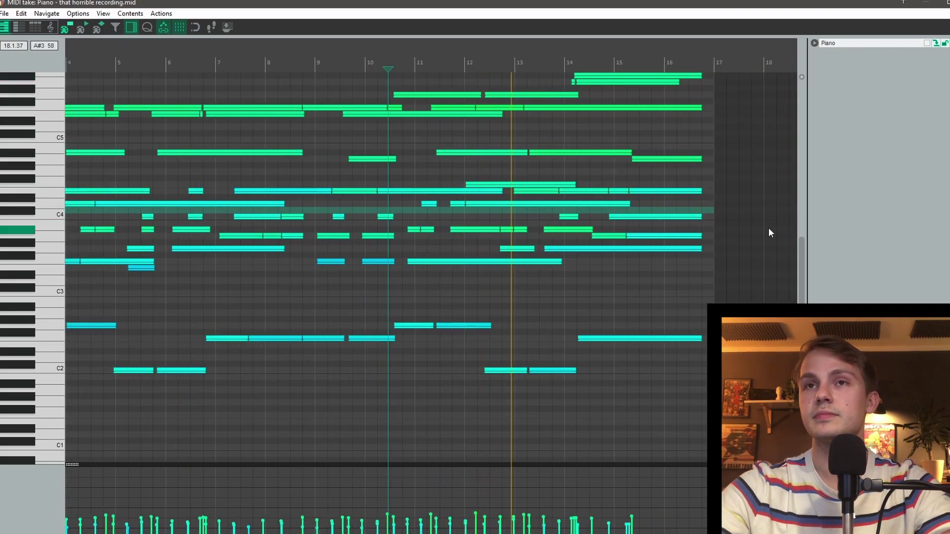